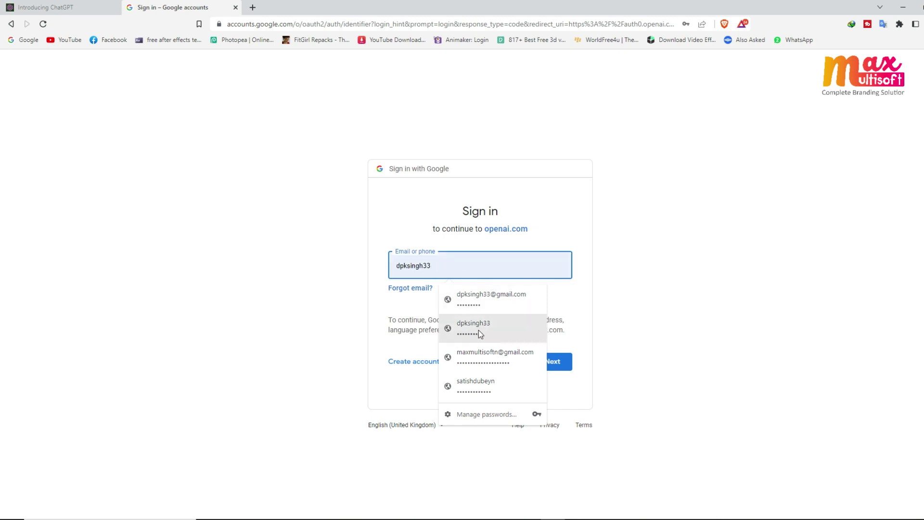
- Sign in with Google using the saved Gmail address and the account password
left_click(481, 296)
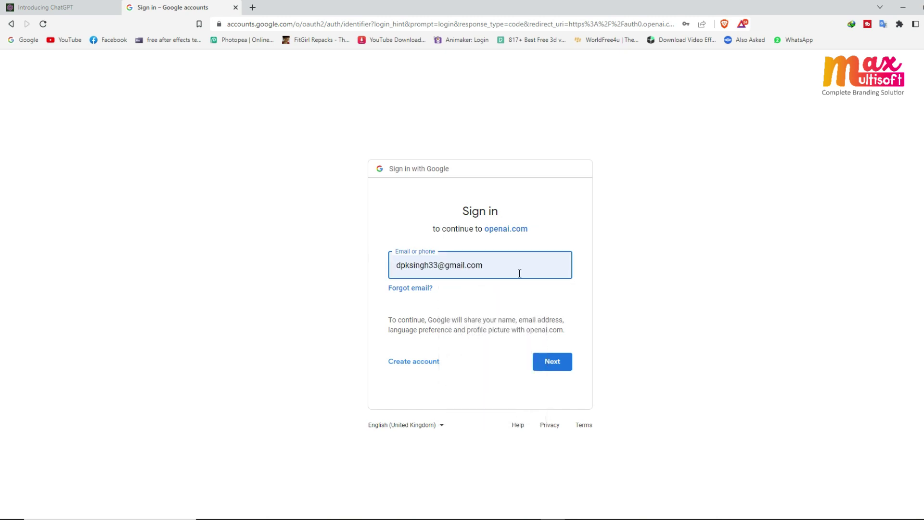
left_click(552, 362)
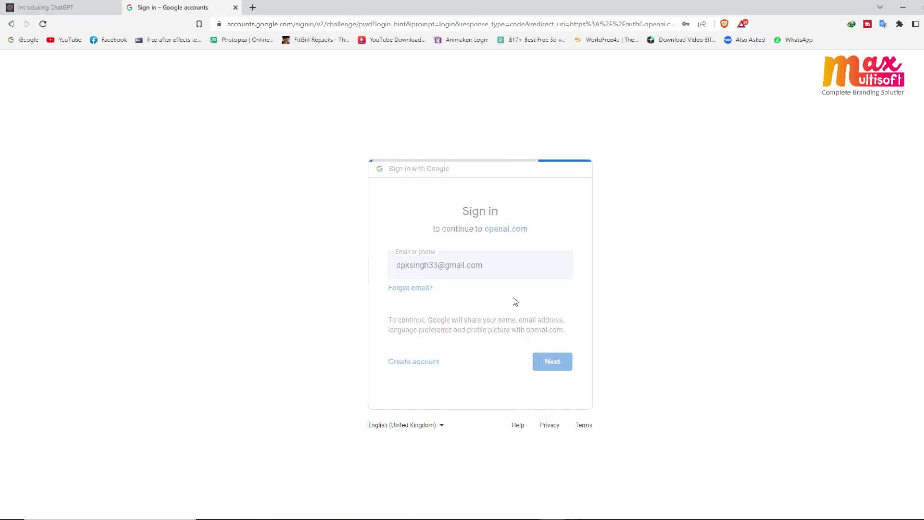
left_click(443, 267)
type("*********")
left_click(552, 372)
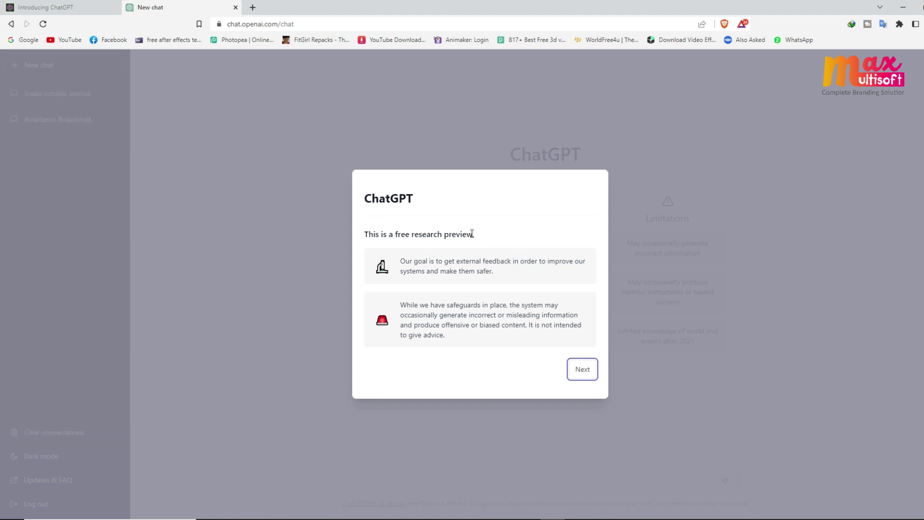
- Go through the introductory notices on the research preview, data collection and feedback, and finish them
left_click(584, 371)
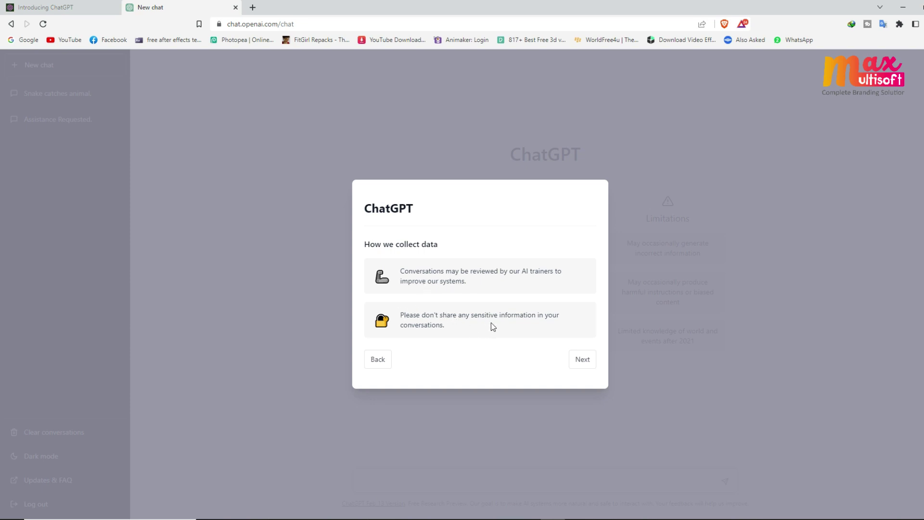
left_click(582, 365)
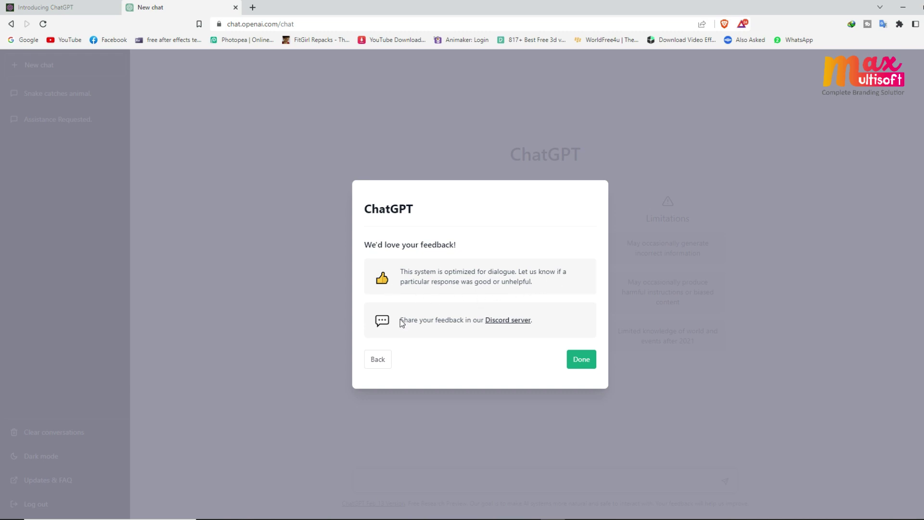
left_click(583, 362)
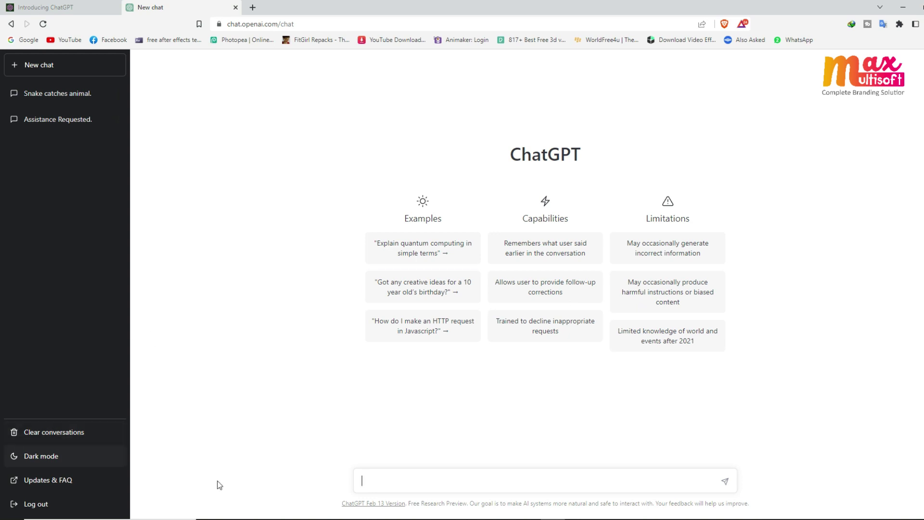
- Submit the prompt "Create a Blog Article on Animation & VFX" and stop the response while it is generating
left_click(376, 479)
left_click(376, 479)
left_click(378, 476)
left_click(396, 480)
type("Create a Blog Article on Animation & VFX")
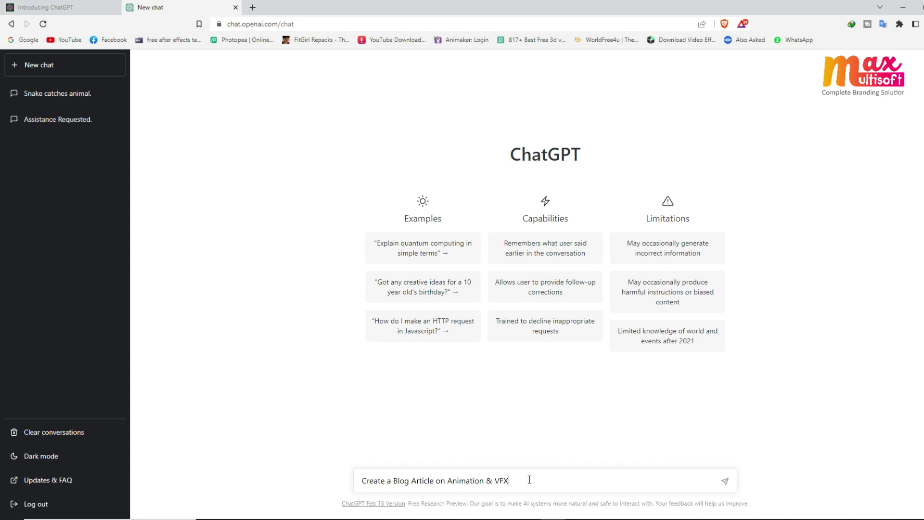
key("Return")
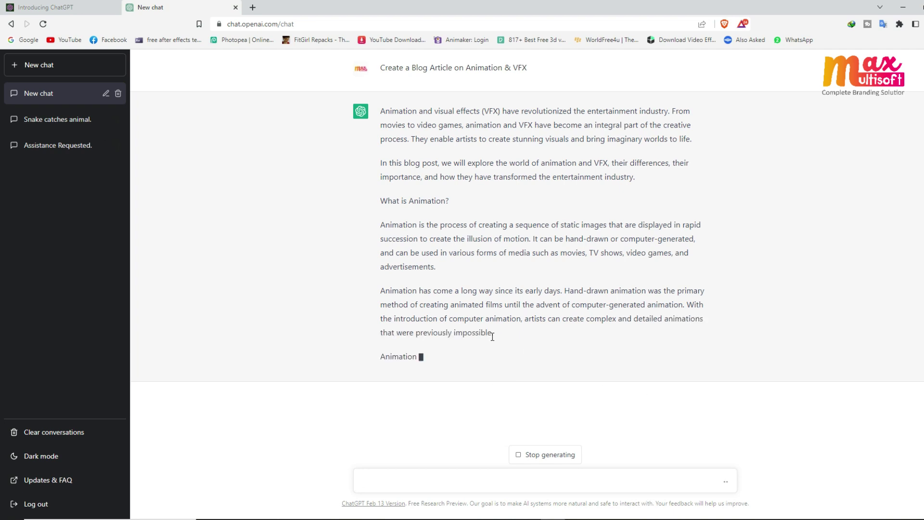
left_click(549, 460)
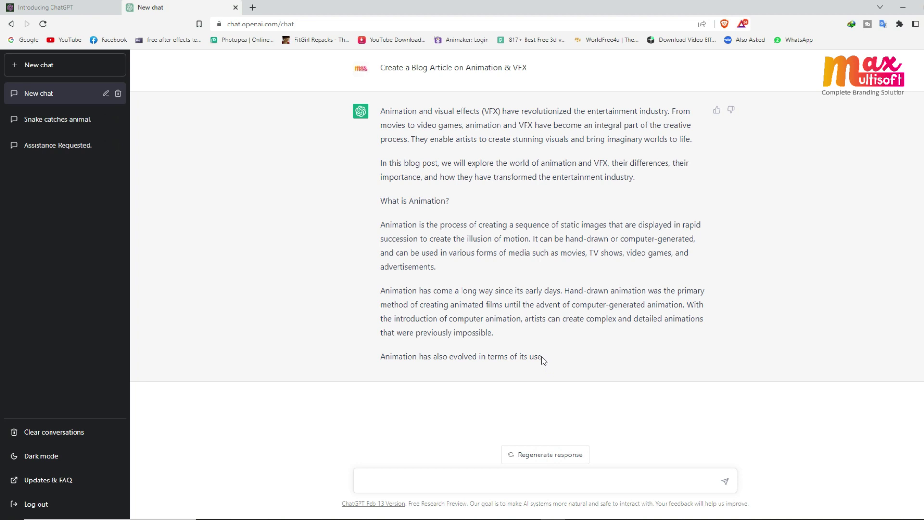
- Submit the prompt "Create a Joining Latter to employee for Position Animator & Joining date 20 March 2023" in the same chat
left_click(381, 478)
type("Create a Joining Latter to employee for Position Animator & Joining date 20 March 2023")
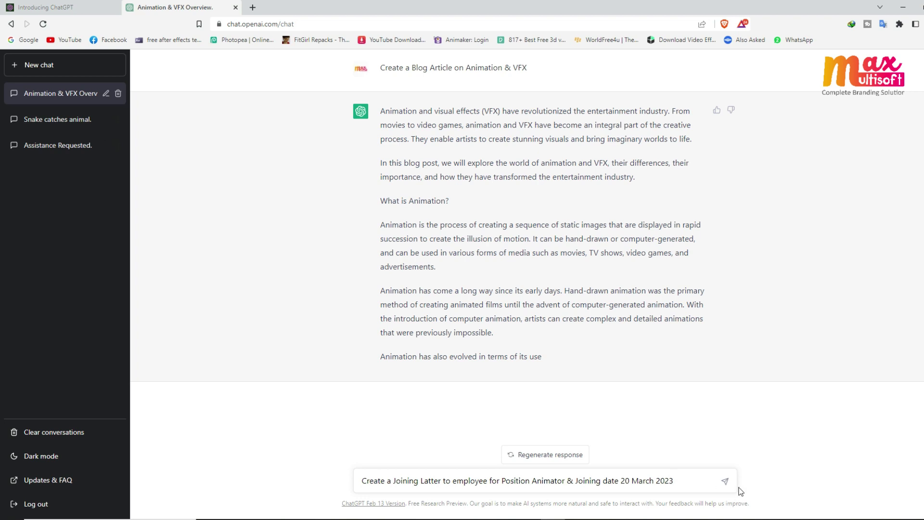
left_click(707, 480)
key("Return")
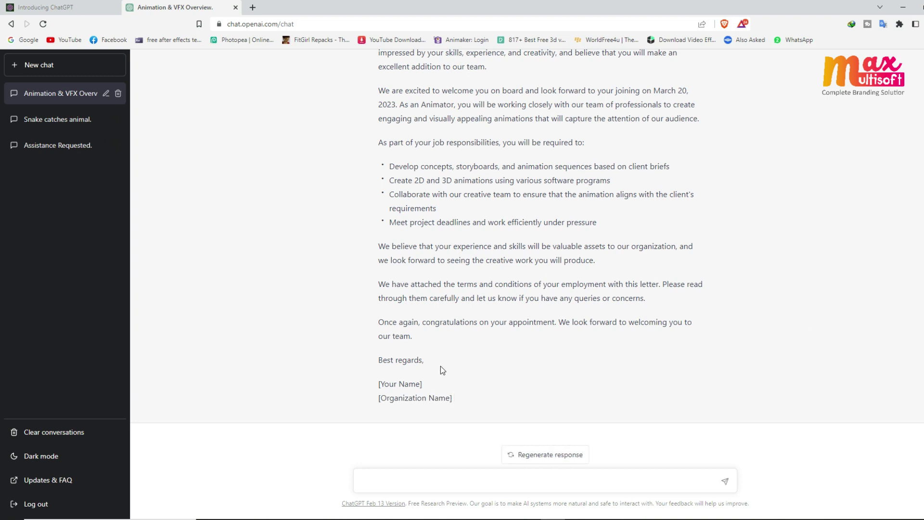
triple_click(1, 451)
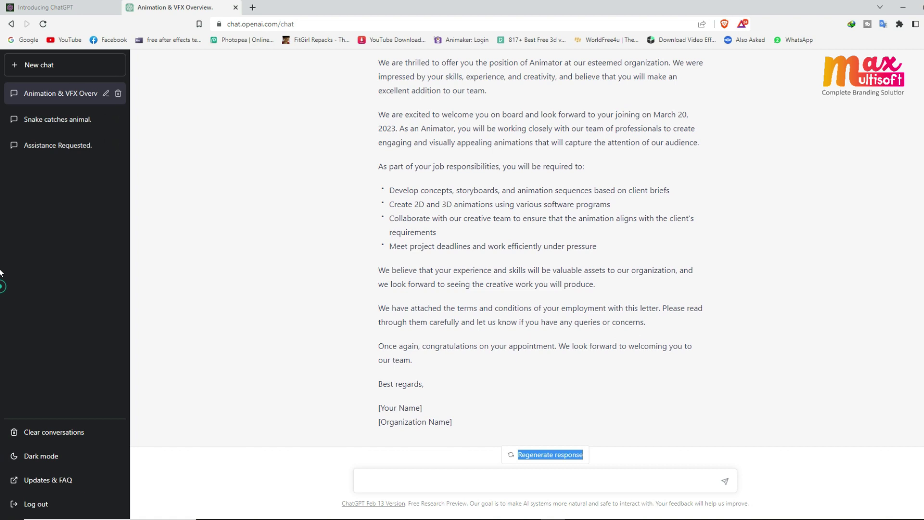
- Submit the prompt "Creater A Title For Youtube on Wildlife Photography" in the same chat
left_click(378, 480)
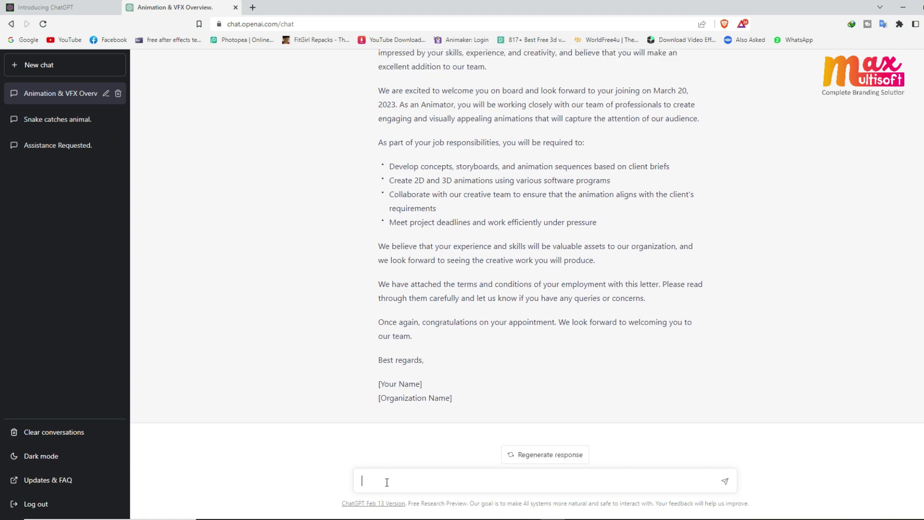
type("Creater A Title For Youtube on Wildlife Photography")
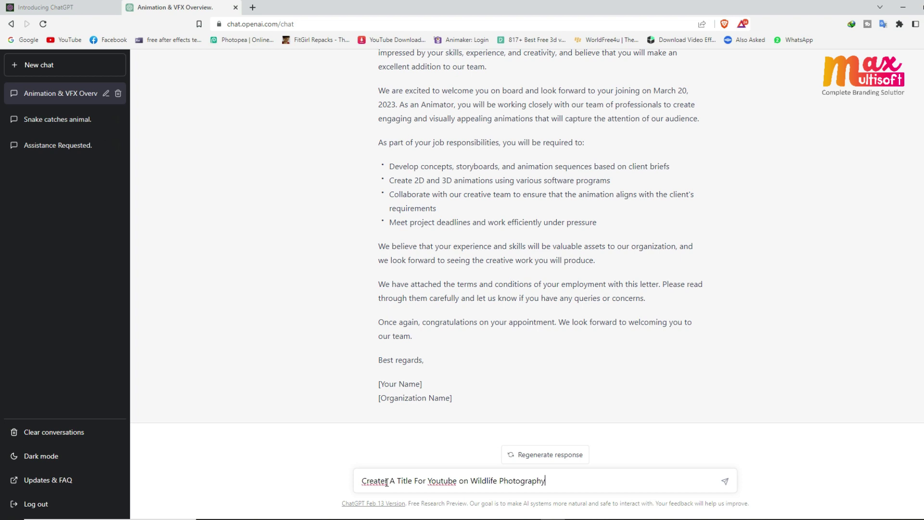
left_click(558, 482)
key("Return")
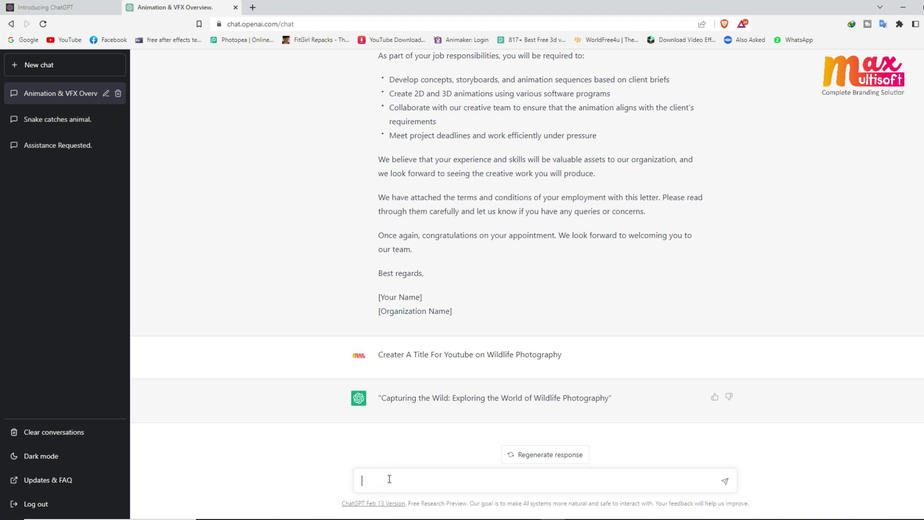
- Submit the prompt "Create a Tags for Wildlife Photography video" and look over the generated tags
type("Create a Description for Wildlife Photography video")
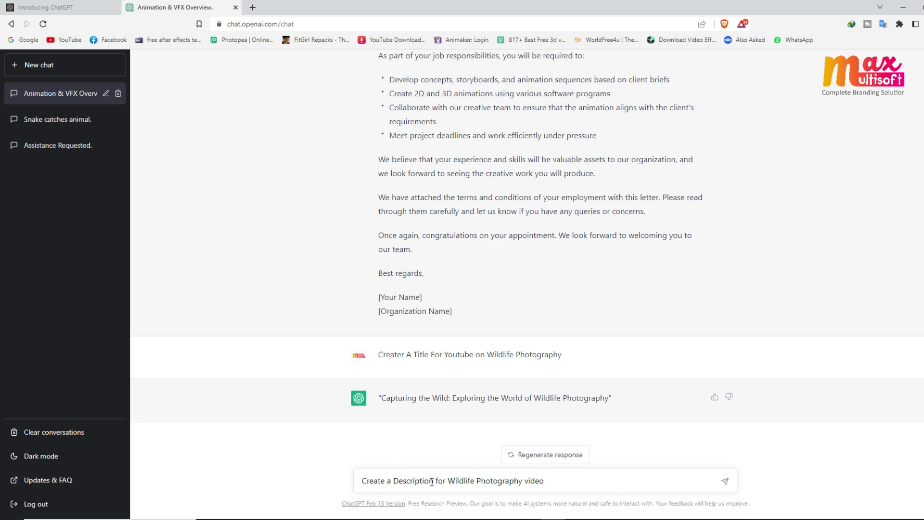
left_click_drag(433, 481, 396, 477)
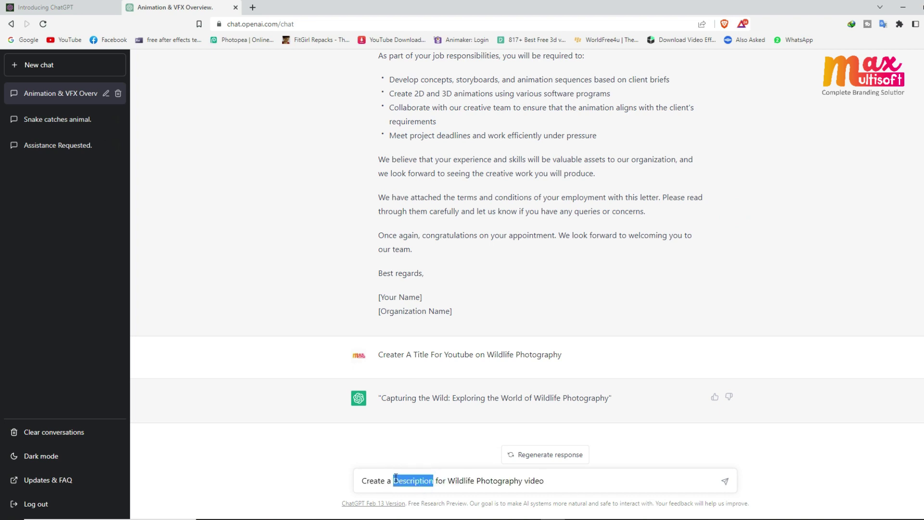
type("tags")
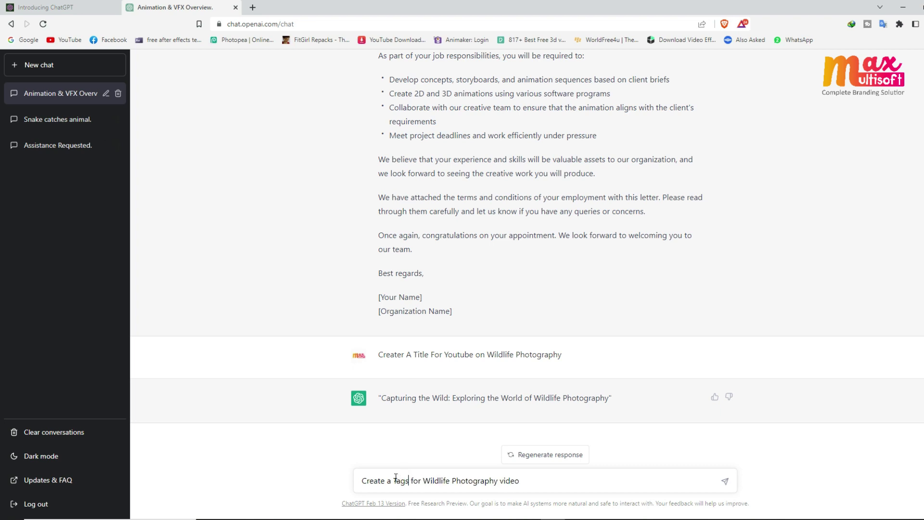
left_click(542, 484)
key("Return")
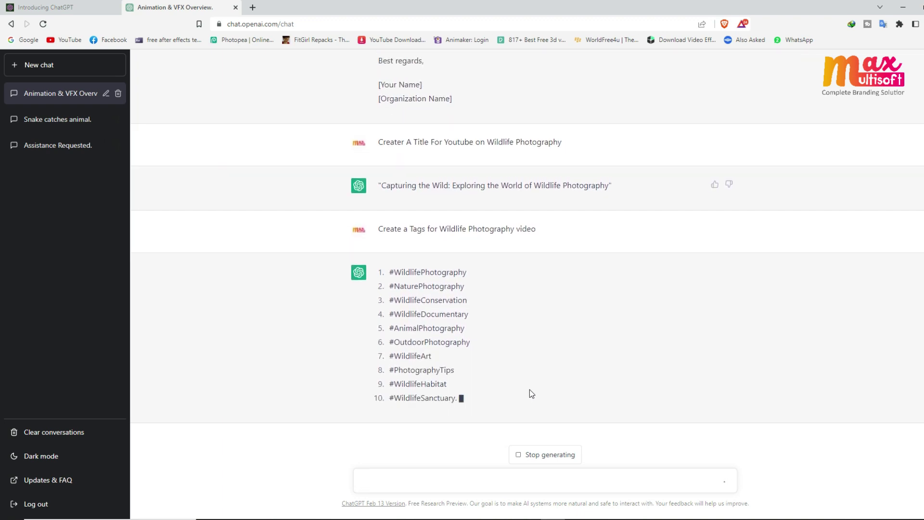
scroll(530, 393, "up", 2)
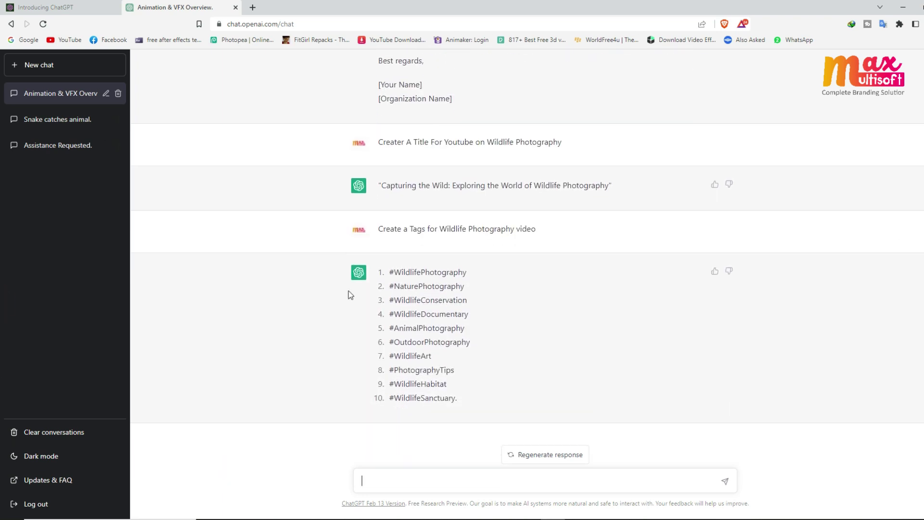
left_click_drag(376, 229, 589, 412)
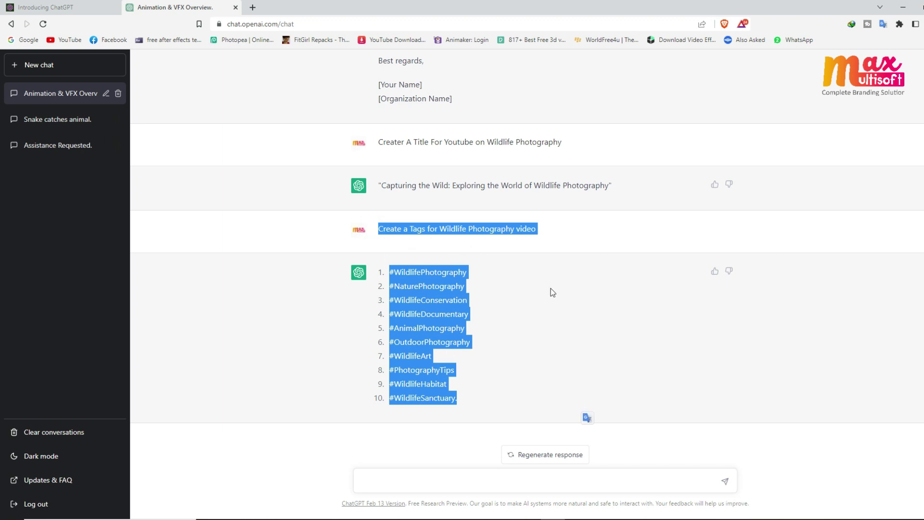
left_click(567, 313)
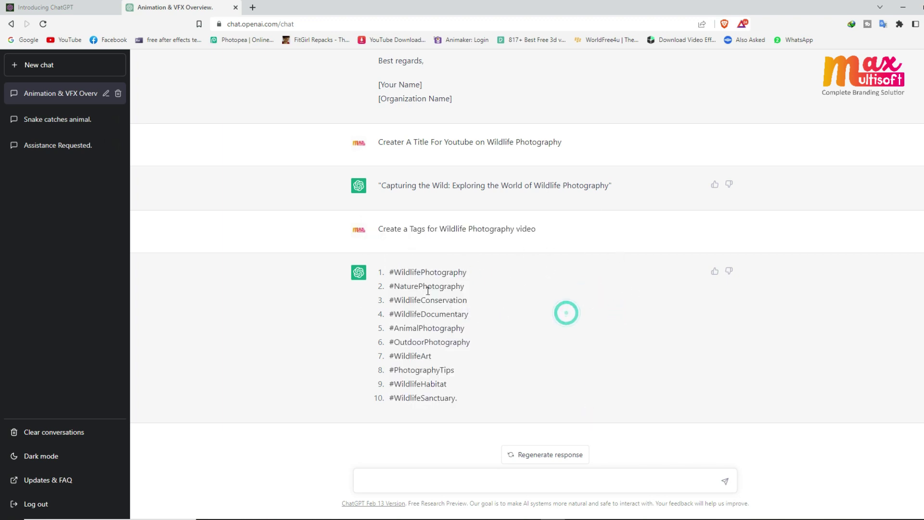
- Submit the prompt "Hum tum bollywood movie song" in the same chat
type("m tum bo")
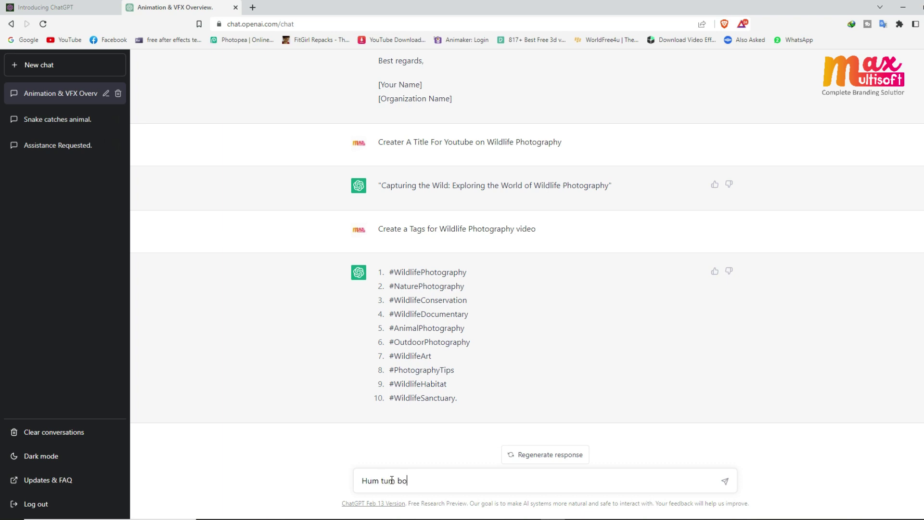
type("llywood movie song")
key("Return")
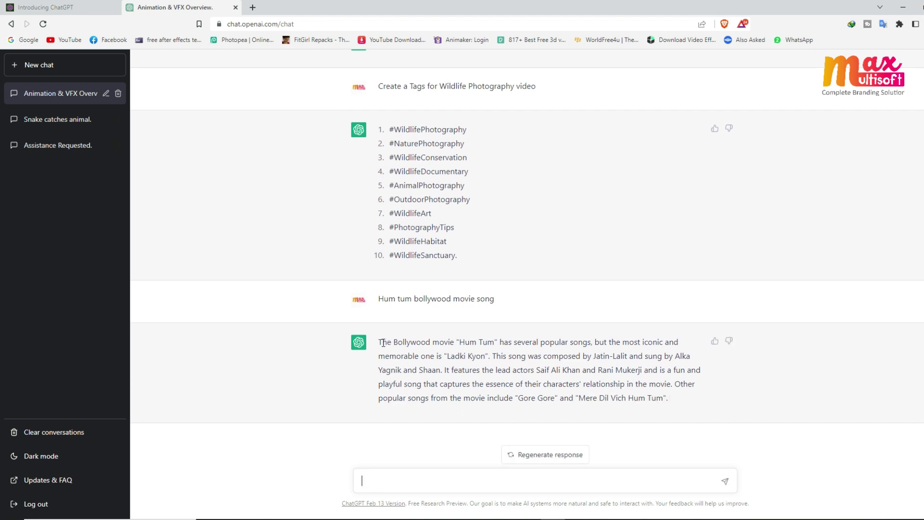
- Examine the answer about the Hum Tum songs and review the earlier prompts and responses in the conversation
left_click_drag(383, 342, 702, 407)
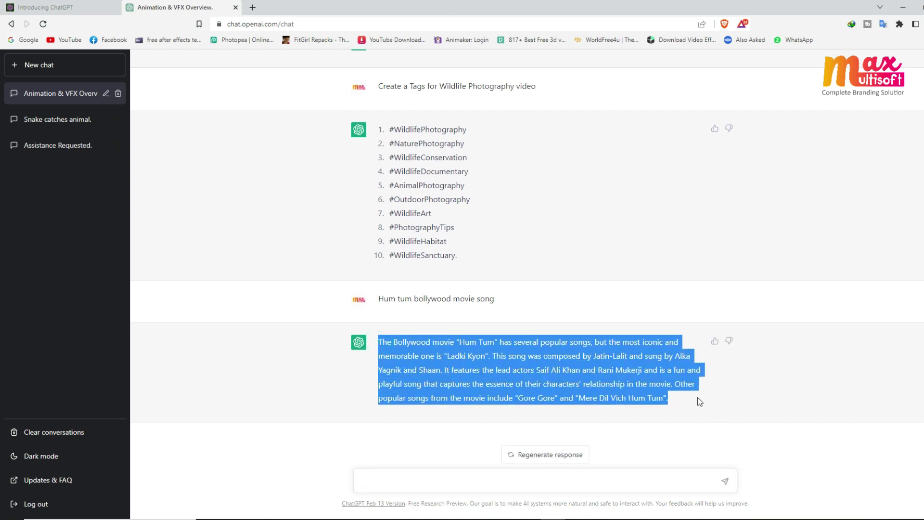
left_click(732, 367)
left_click(453, 354)
left_click_drag(446, 357, 486, 357)
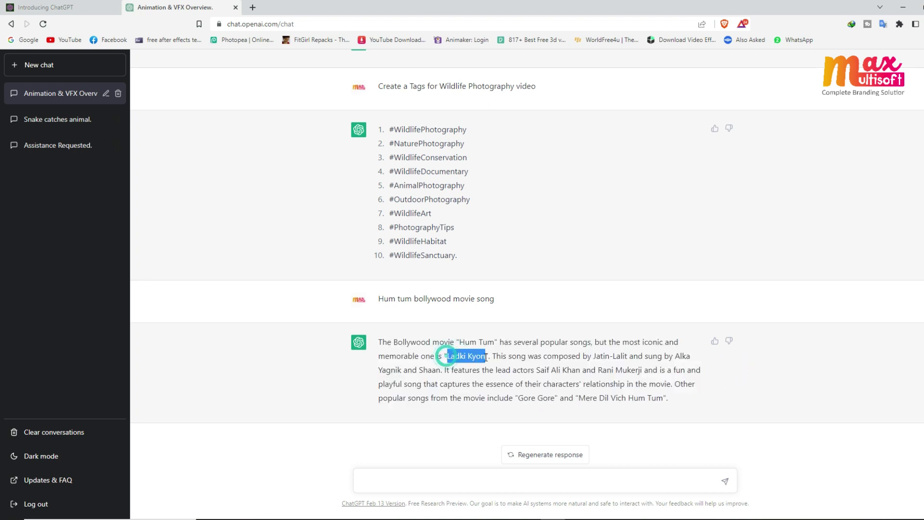
left_click(750, 384)
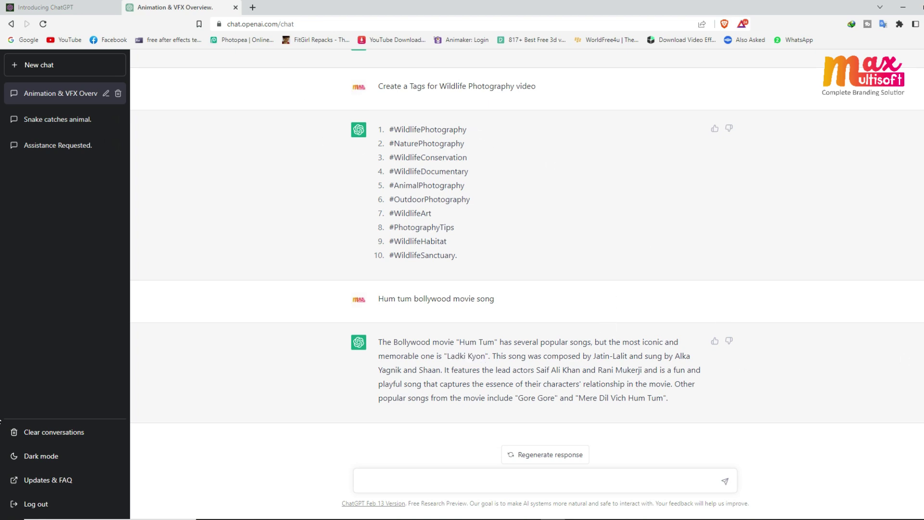
scroll(527, 284, "up", 9)
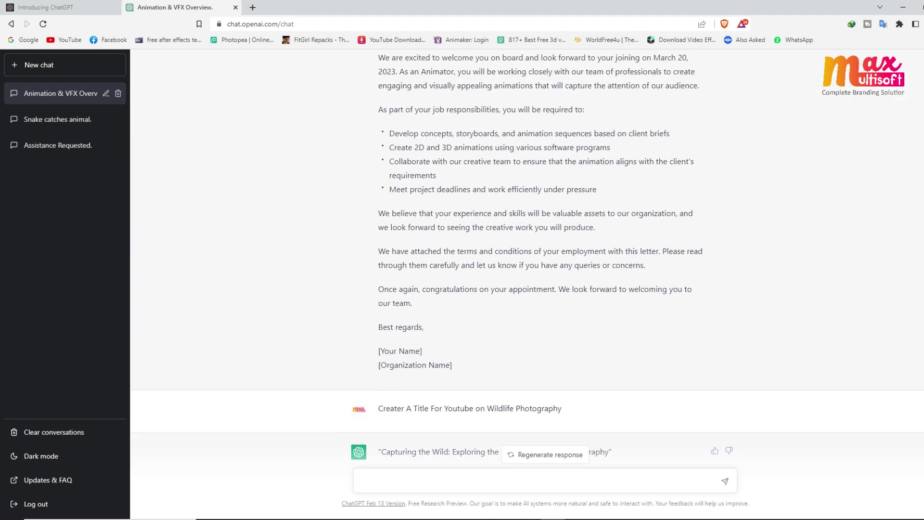
scroll(527, 284, "up", 10)
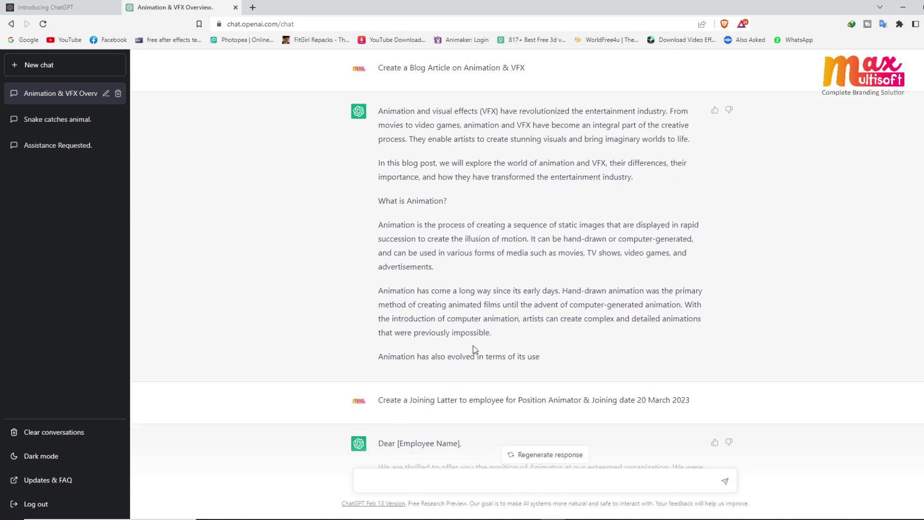
scroll(527, 284, "down", 8)
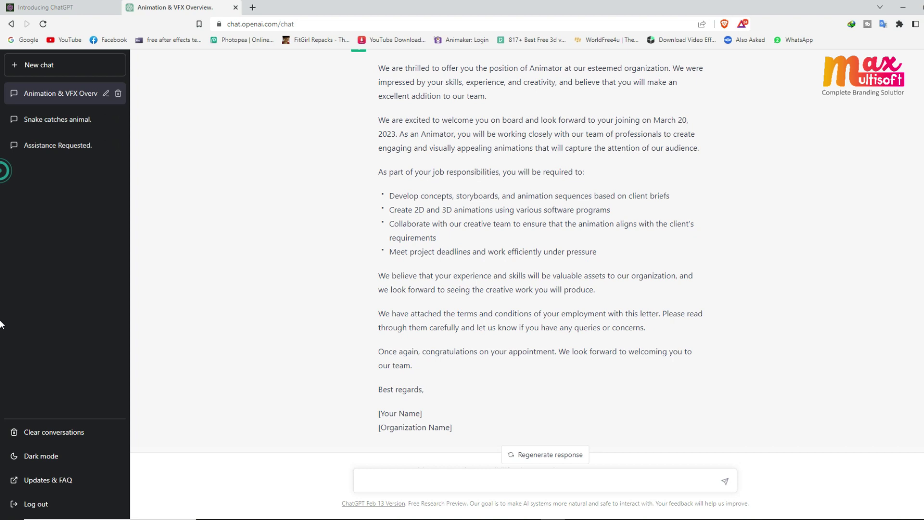
scroll(1, 324, "down", 12)
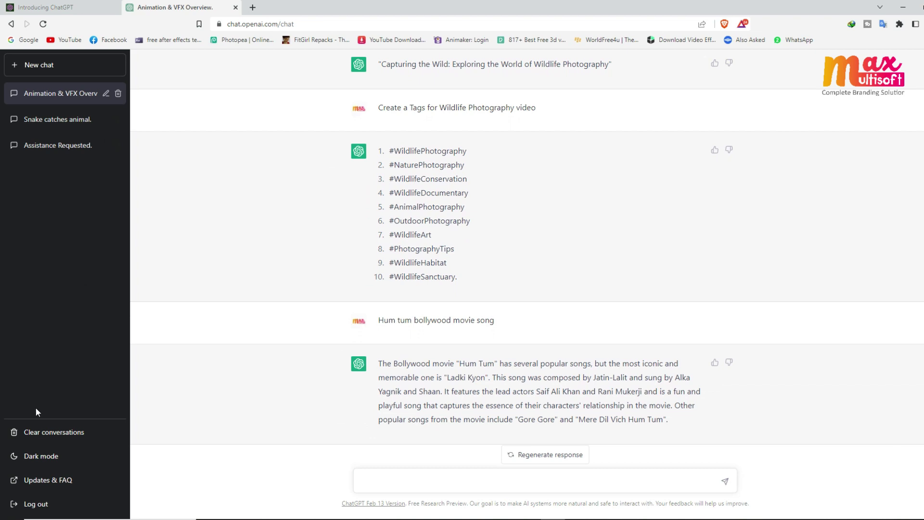
- Clear the saved conversations and confirm the clearing
left_click(53, 436)
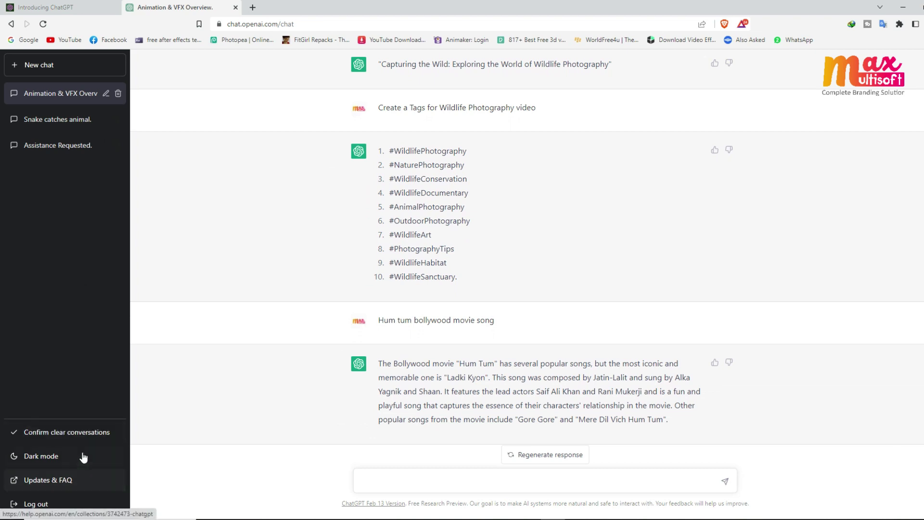
left_click(59, 436)
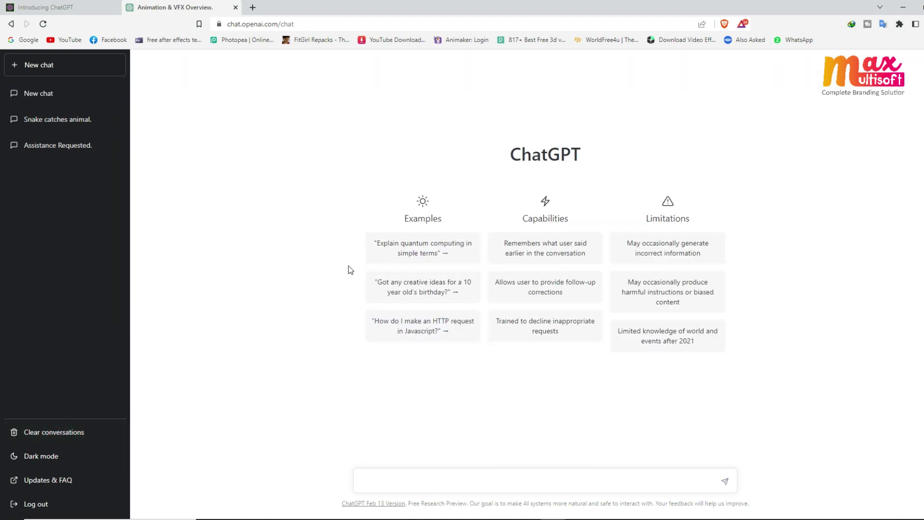
- Switch the interface to dark mode and back to light mode
left_click(47, 462)
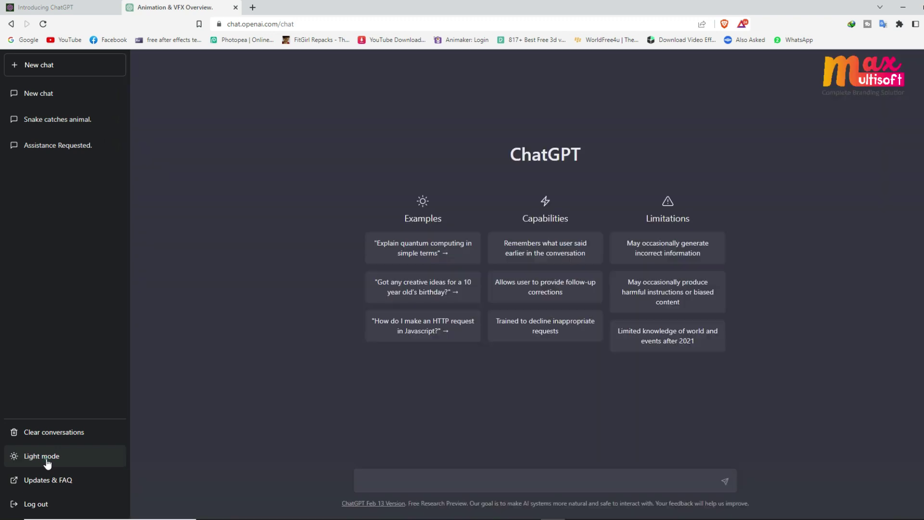
left_click(47, 462)
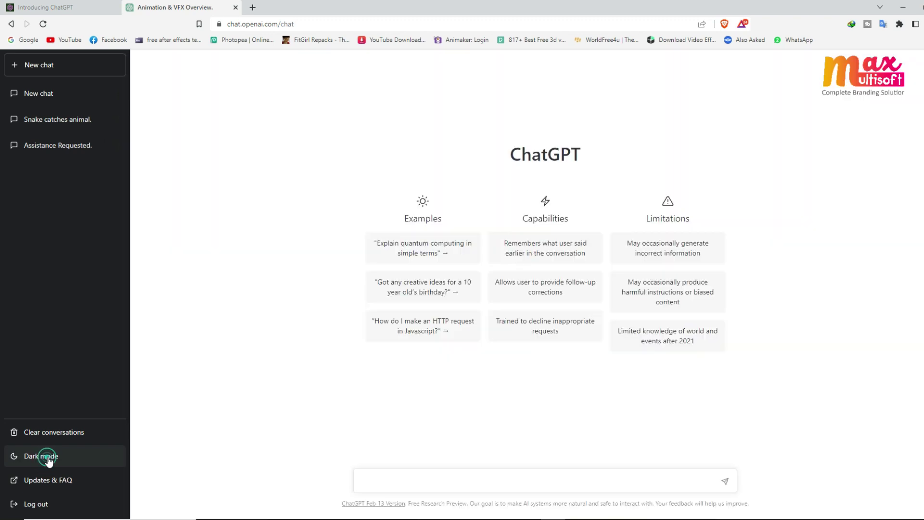
- Toggle the interface between dark and light display modes, finishing in dark mode
left_click(48, 461)
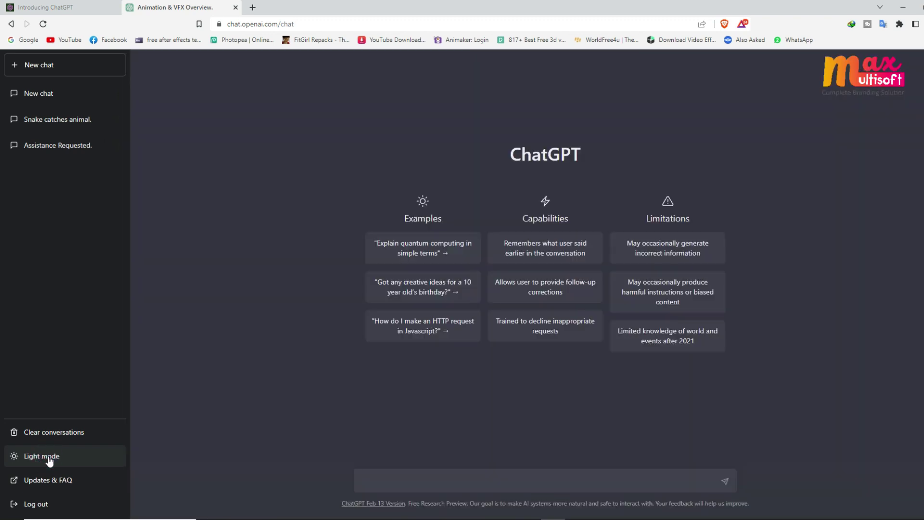
left_click(48, 461)
left_click(47, 460)
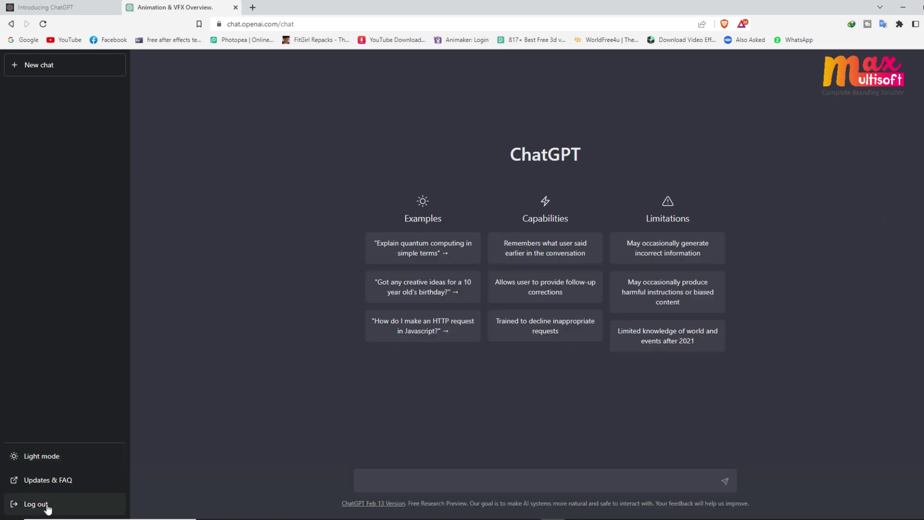
- Start a new chat and submit the prompt "tumhara naam kya hai"
left_click(38, 66)
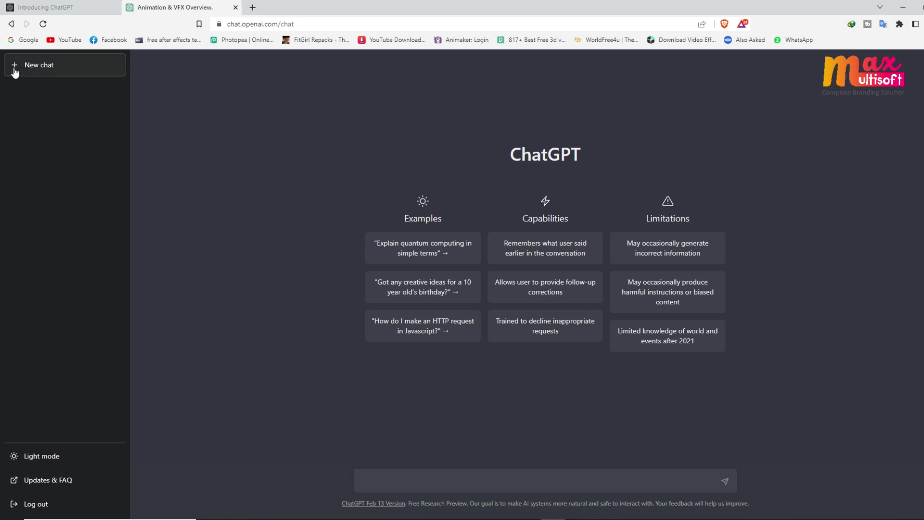
left_click(409, 476)
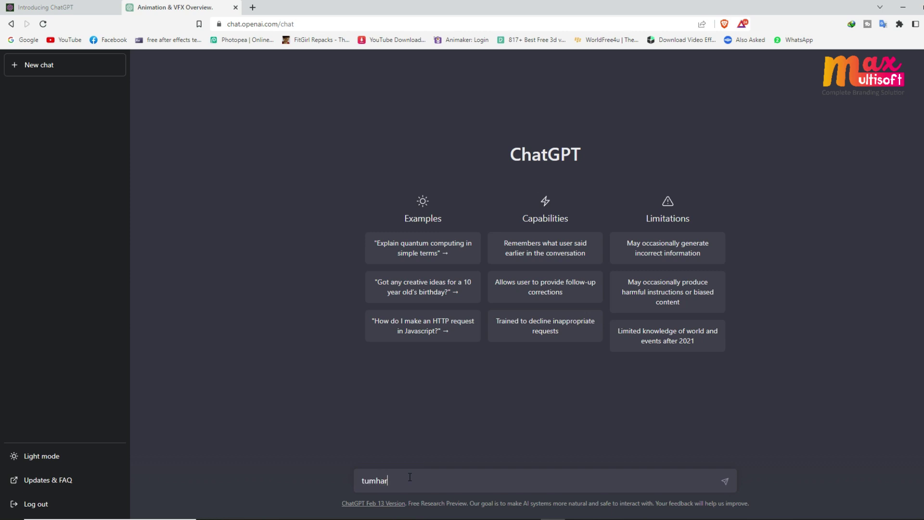
type("tumhara naam kya hai")
key("Return")
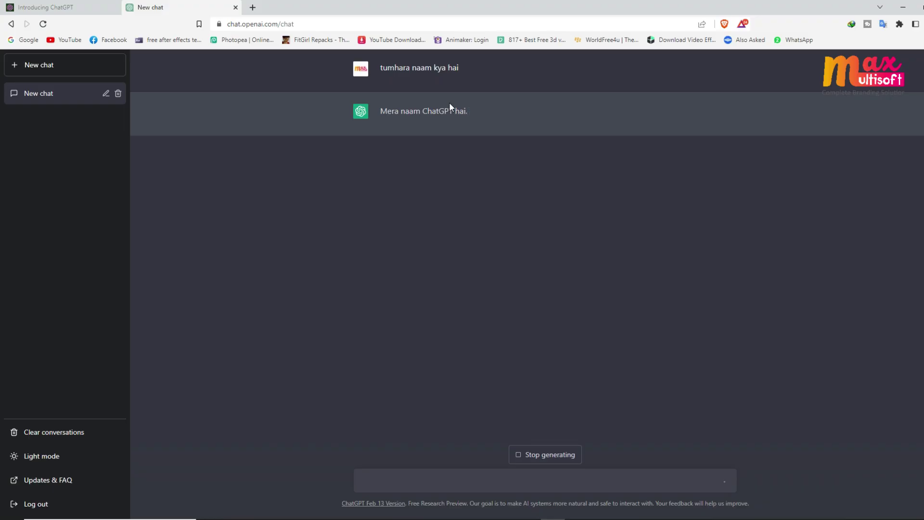
- Reply "ok" in the same chat
left_click(386, 480)
type("ok")
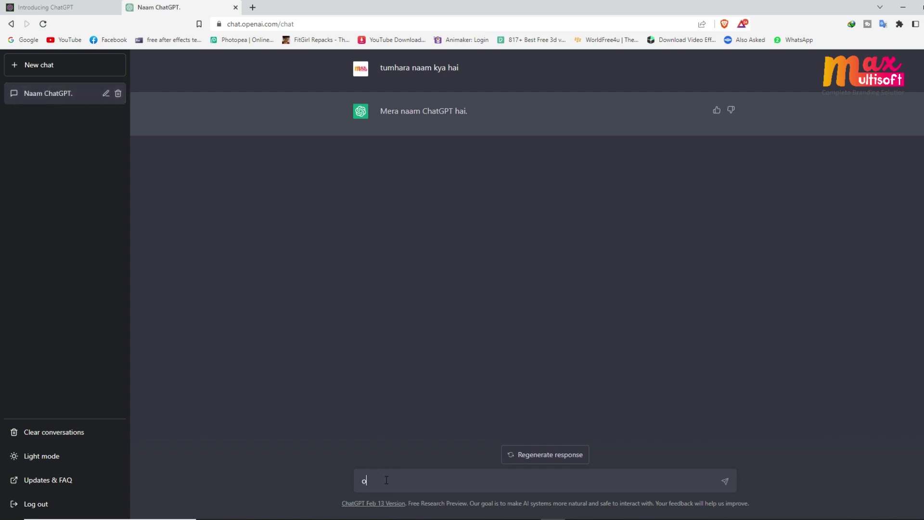
key("Return")
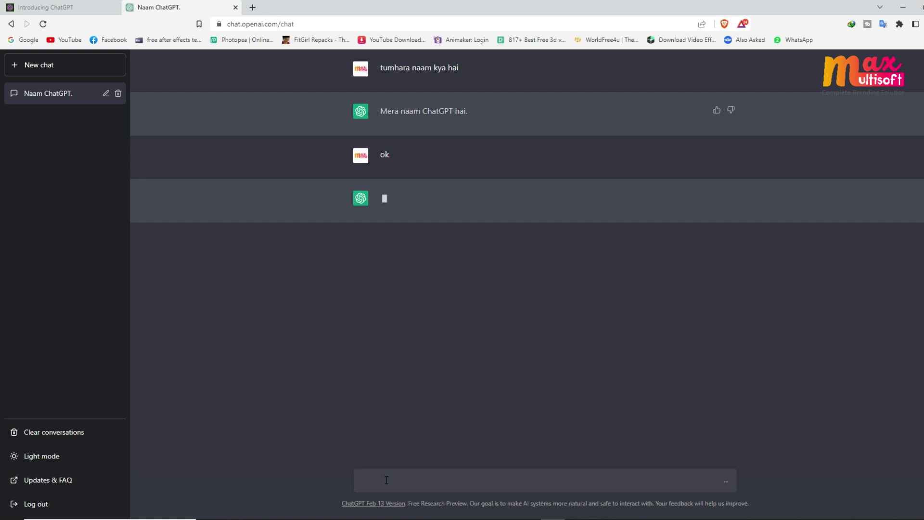
type("tum mere kis")
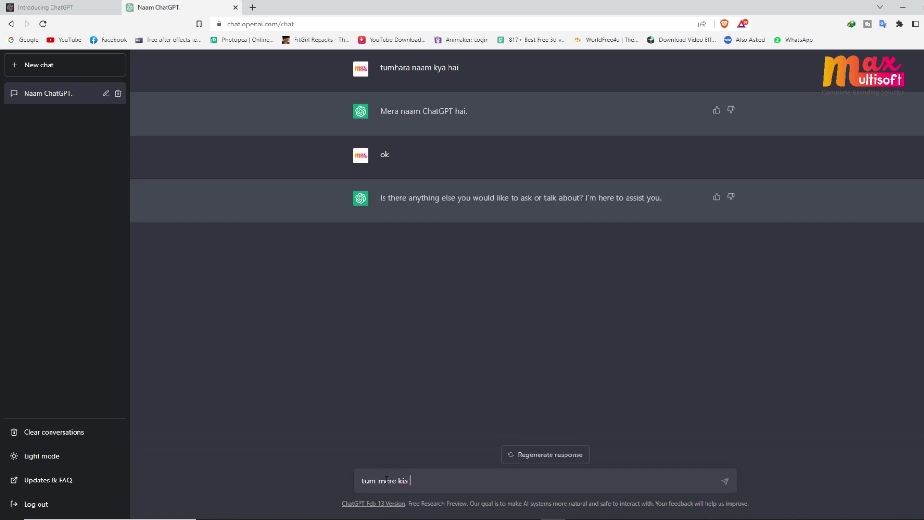
type(" kaam")
key("ctrl+a")
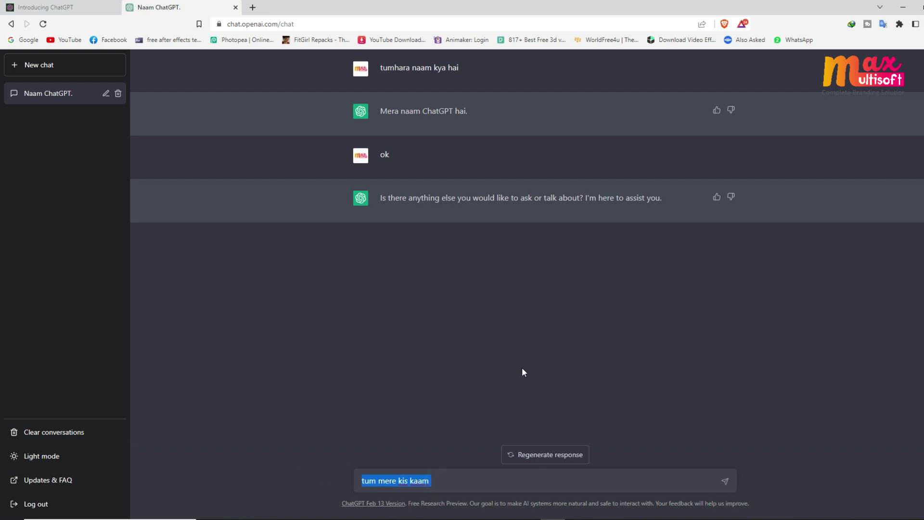
key("BackSpace")
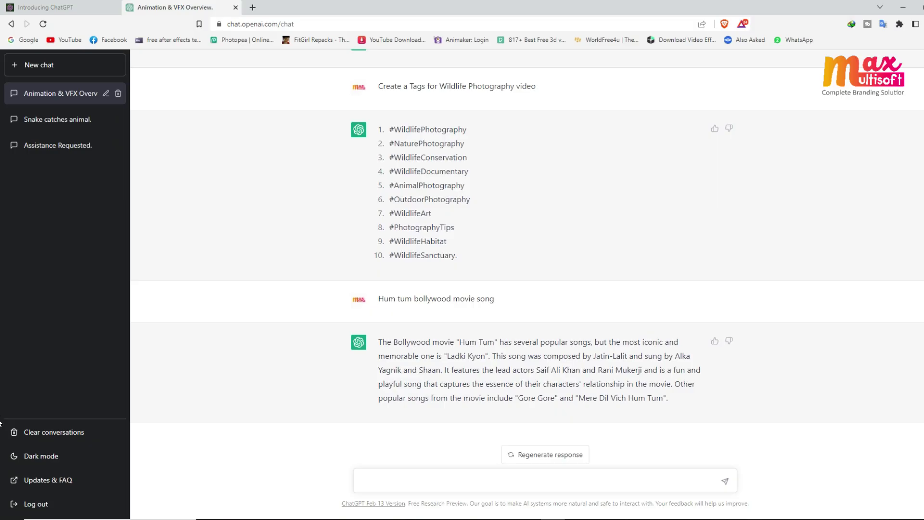
- Review the Animation & VFX conversation, from the blog article and joining letter to the YouTube title, wildlife tags and Hum Tum song prompt
scroll(527, 250, "up", 15)
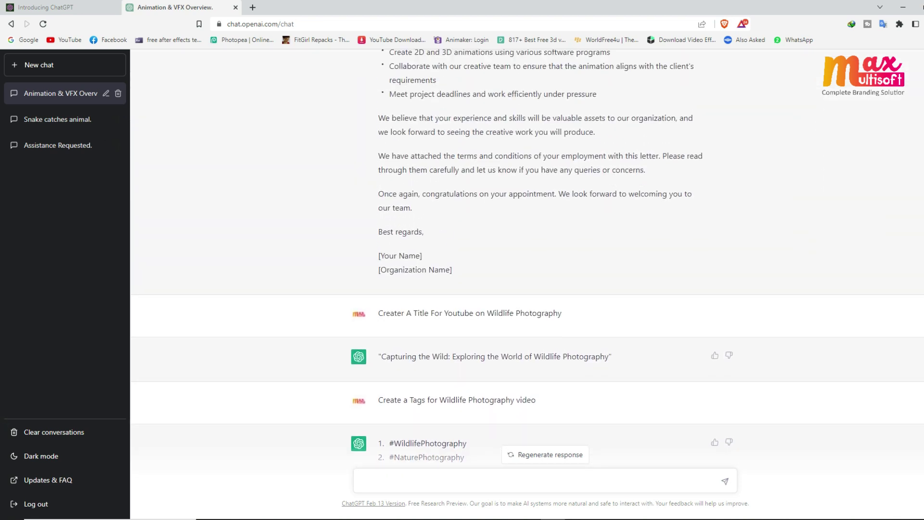
scroll(527, 256, "up", 15)
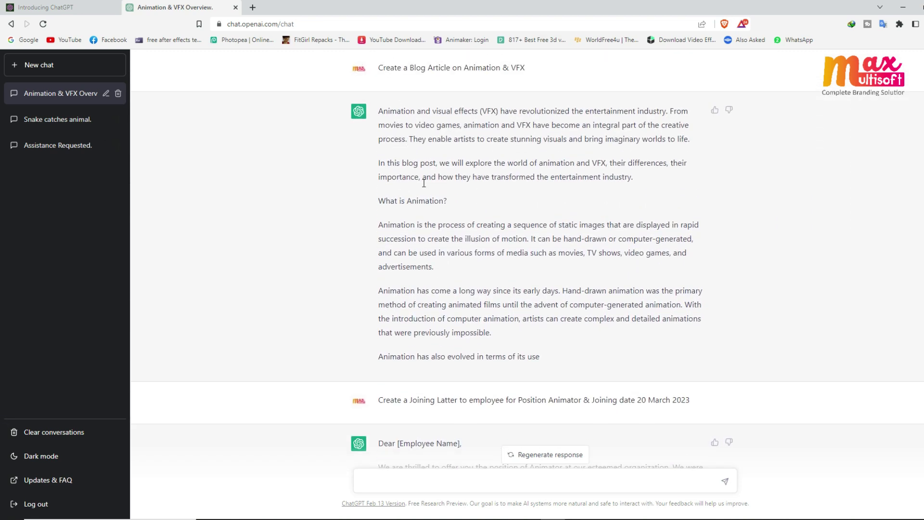
scroll(0, 175, "down", 15)
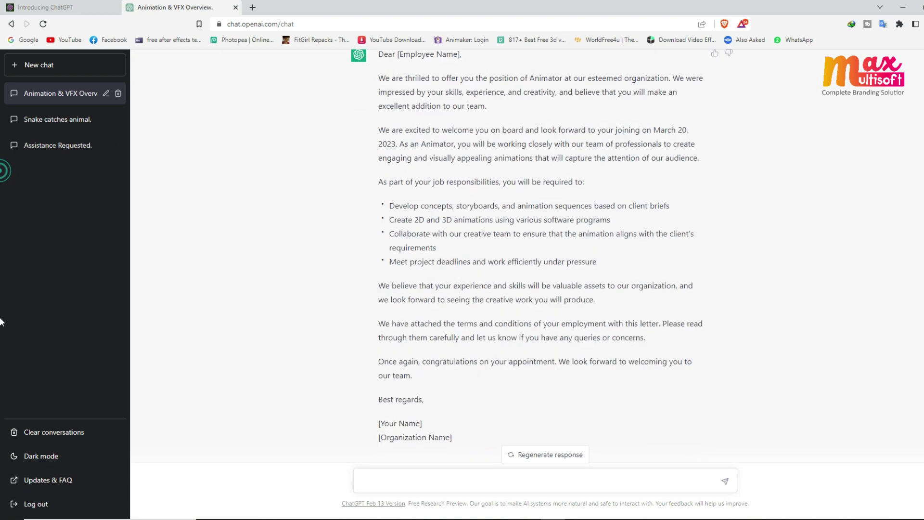
scroll(0, 366, "up", 10)
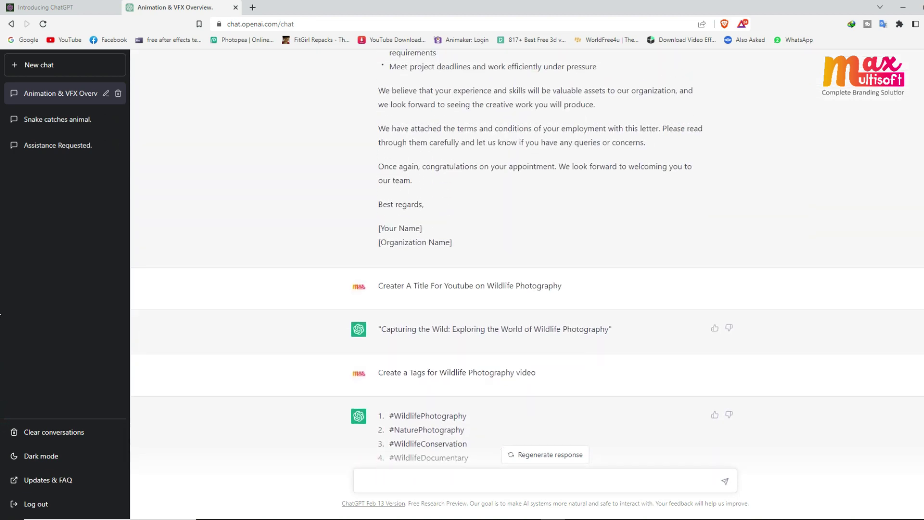
scroll(0, 366, "up", 5)
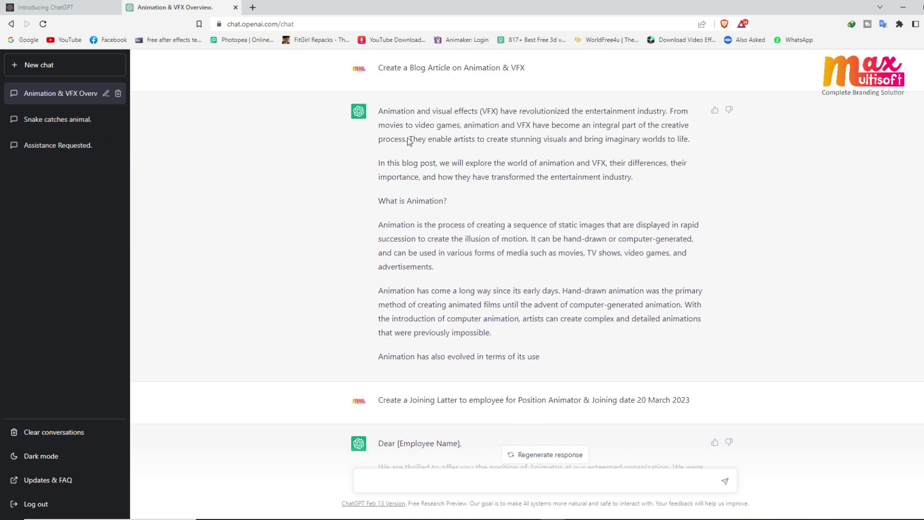
scroll(1, 205, "down", 1)
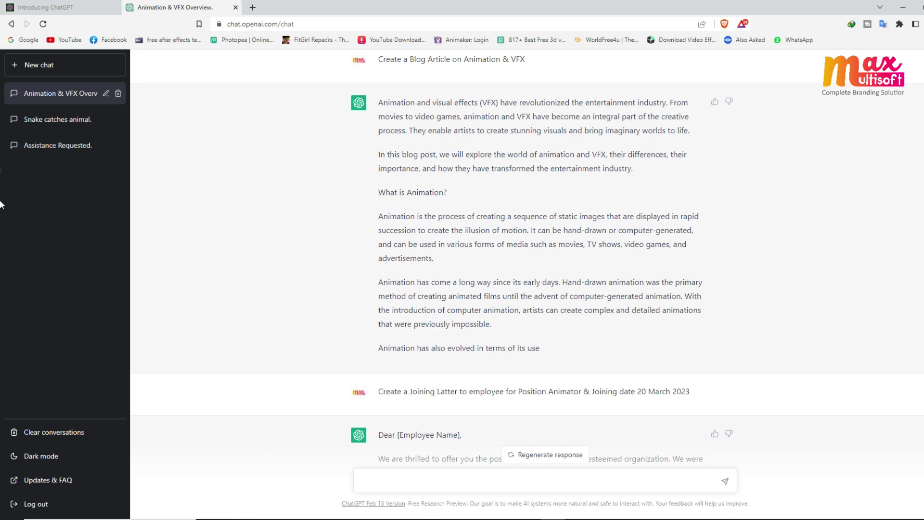
scroll(1, 204, "down", 15)
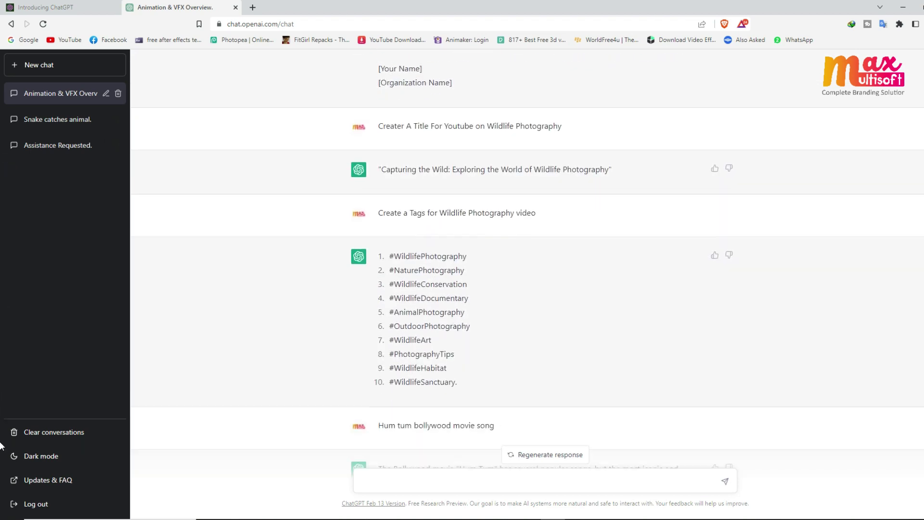